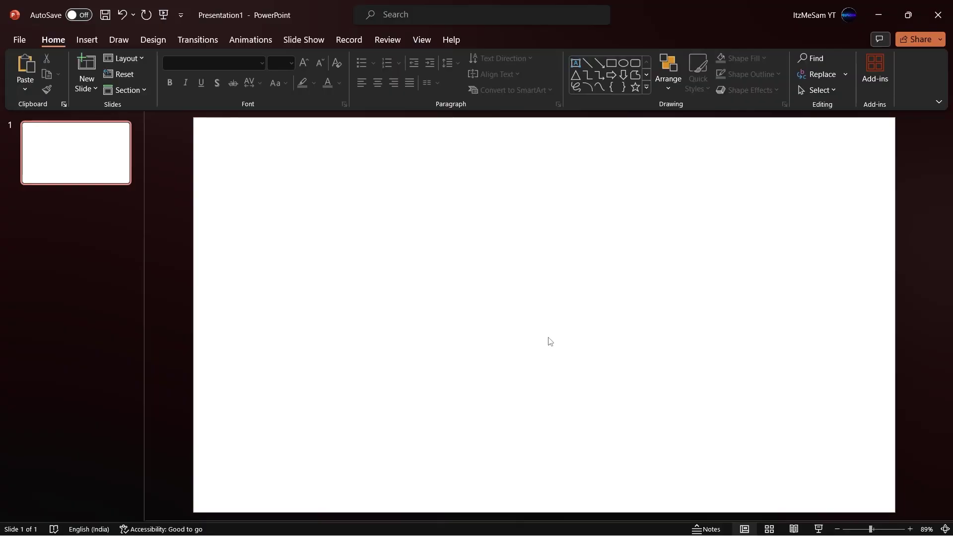
Use Format Background to give the slide a solid dark grey fill
right_click(437, 174)
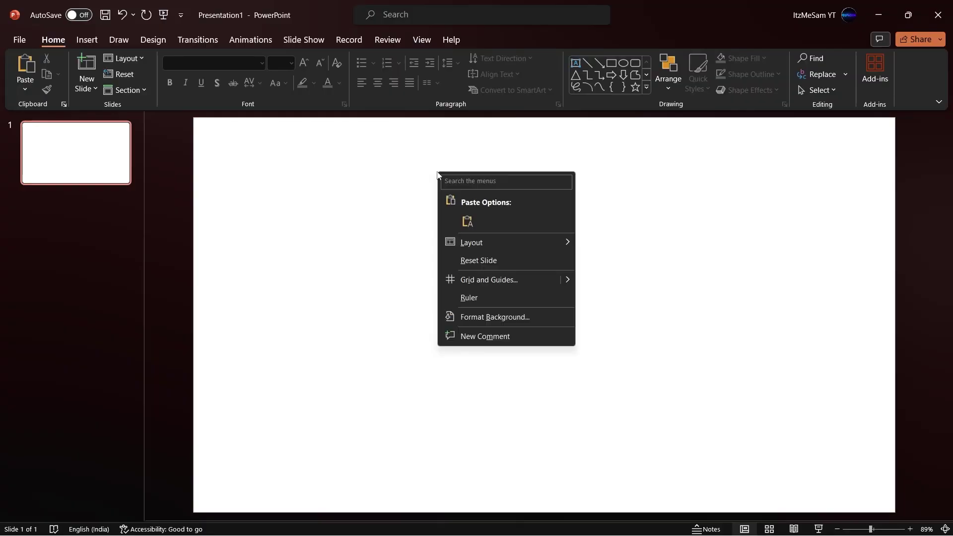
left_click(497, 313)
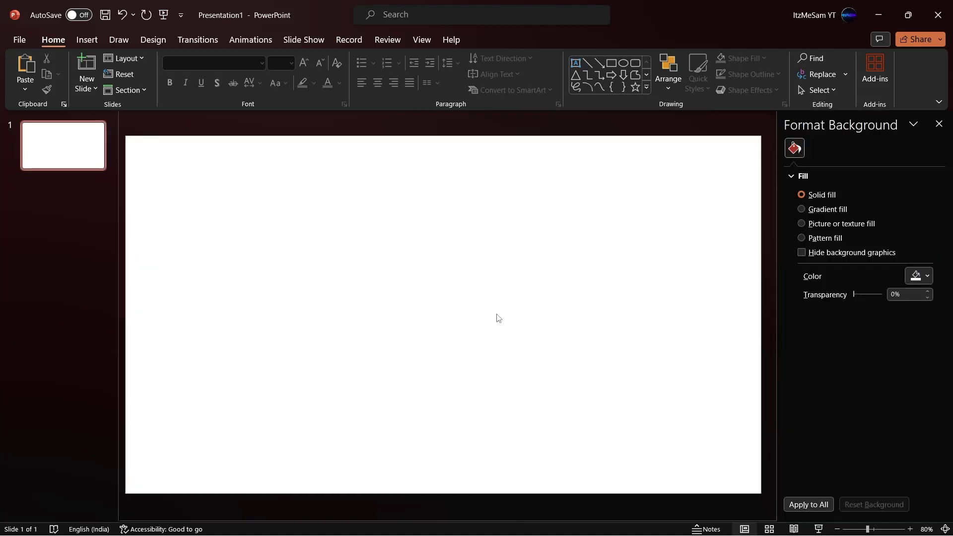
left_click(911, 279)
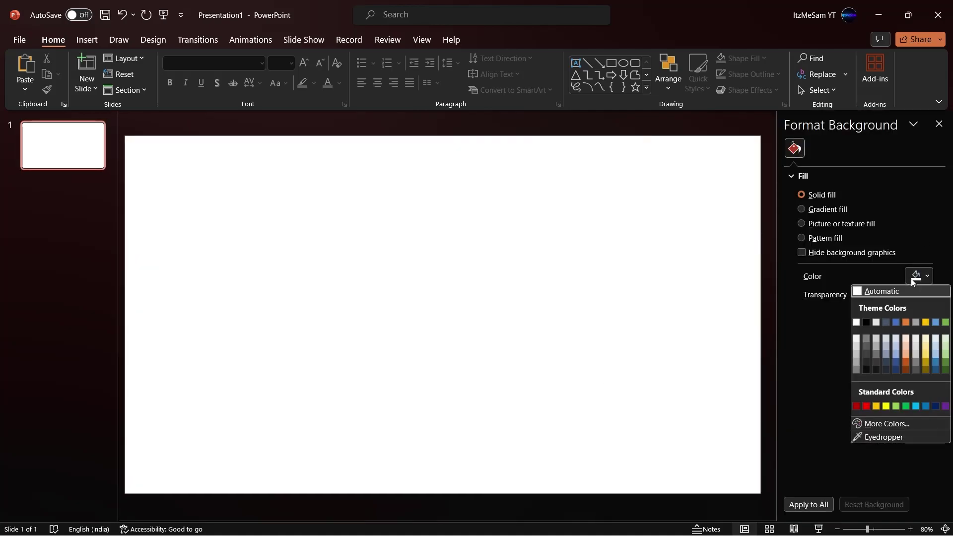
left_click(866, 362)
Draw a large rounded rectangle and move it up and left on the slide
left_click(87, 39)
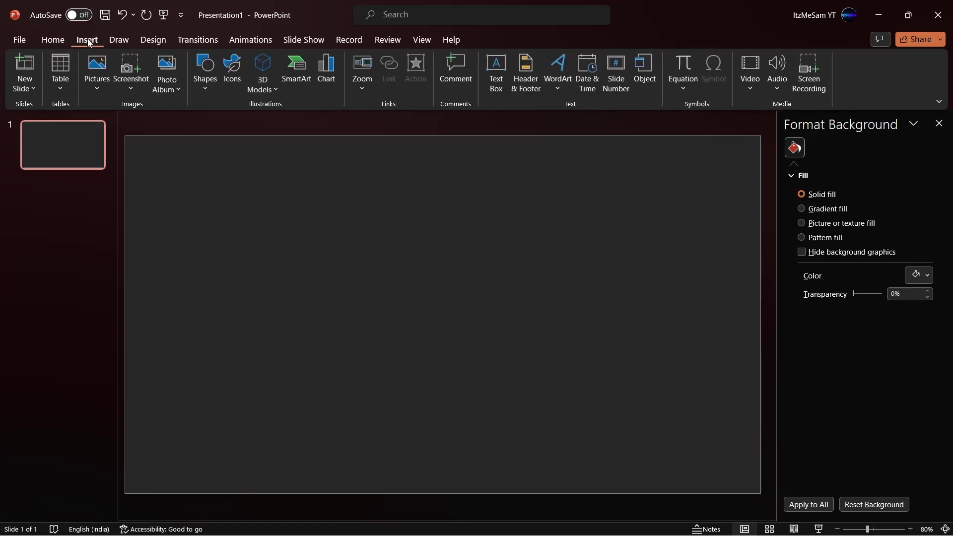
left_click(212, 89)
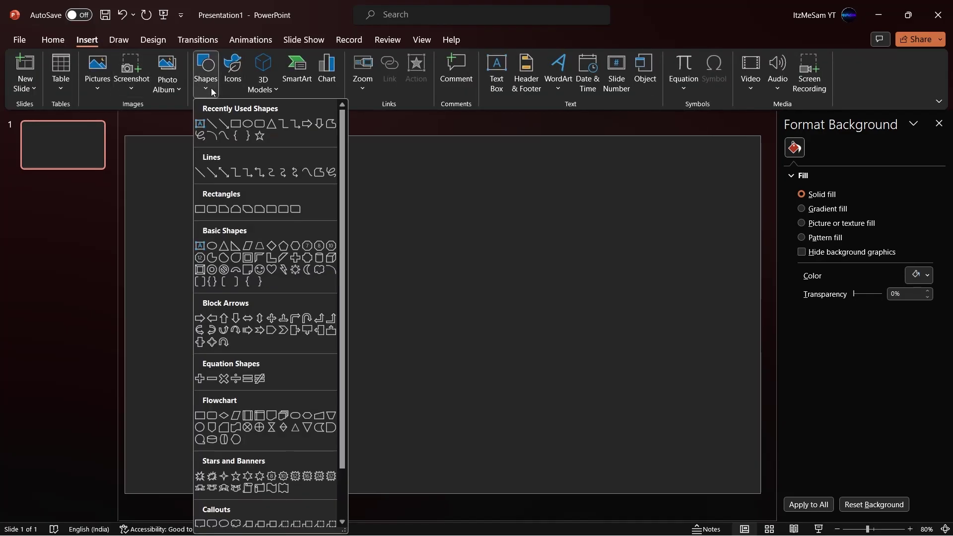
left_click(258, 125)
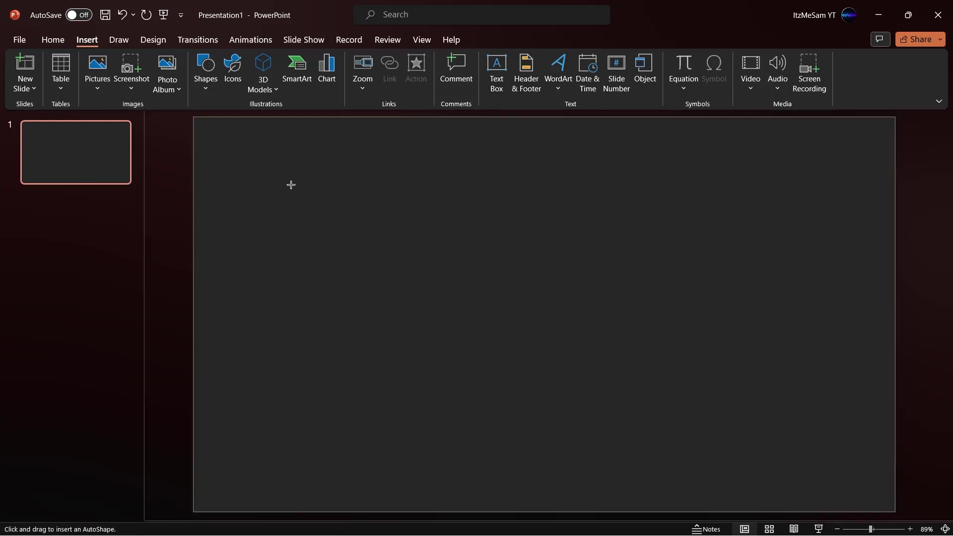
left_click_drag(336, 210, 541, 415)
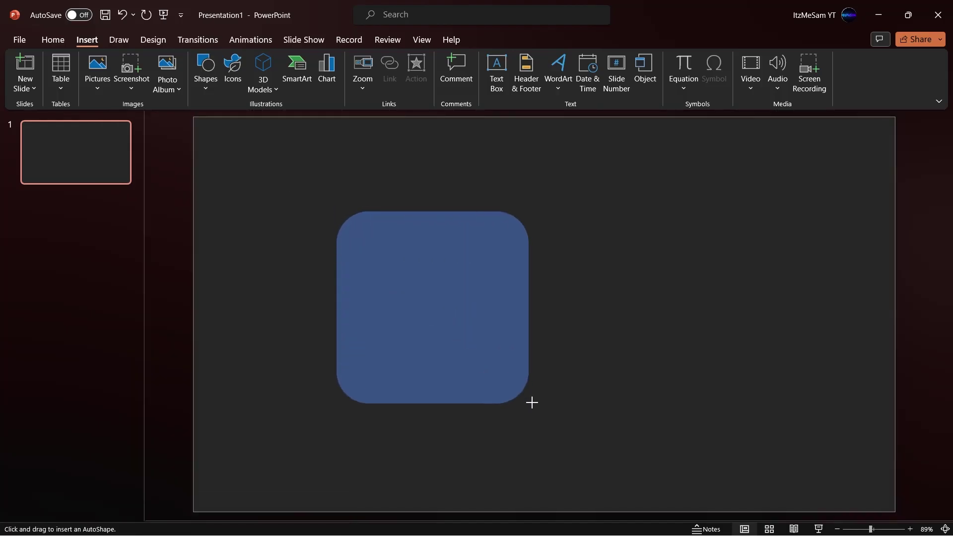
left_click_drag(474, 255, 428, 212)
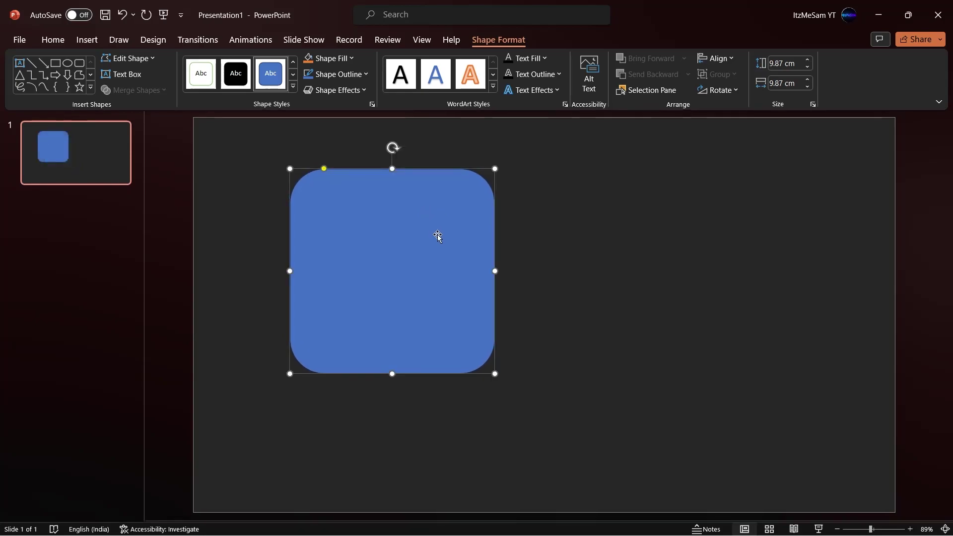
Give the rounded square no outline and a slightly lighter grey fill
left_click(336, 74)
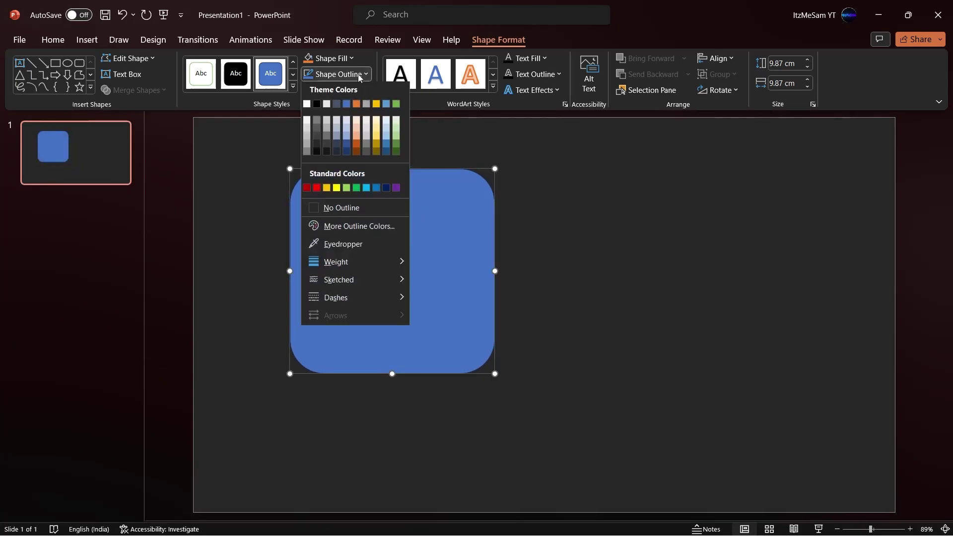
left_click(359, 213)
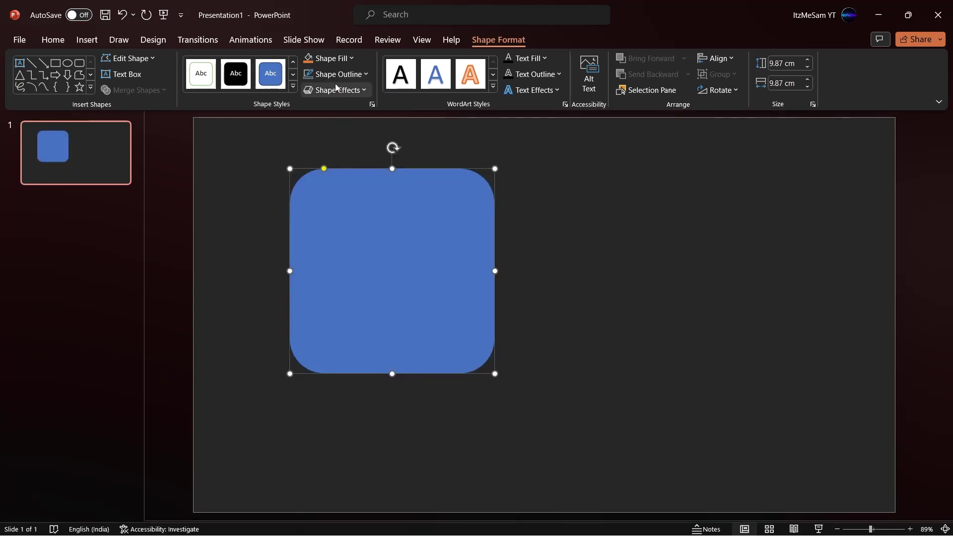
left_click(336, 60)
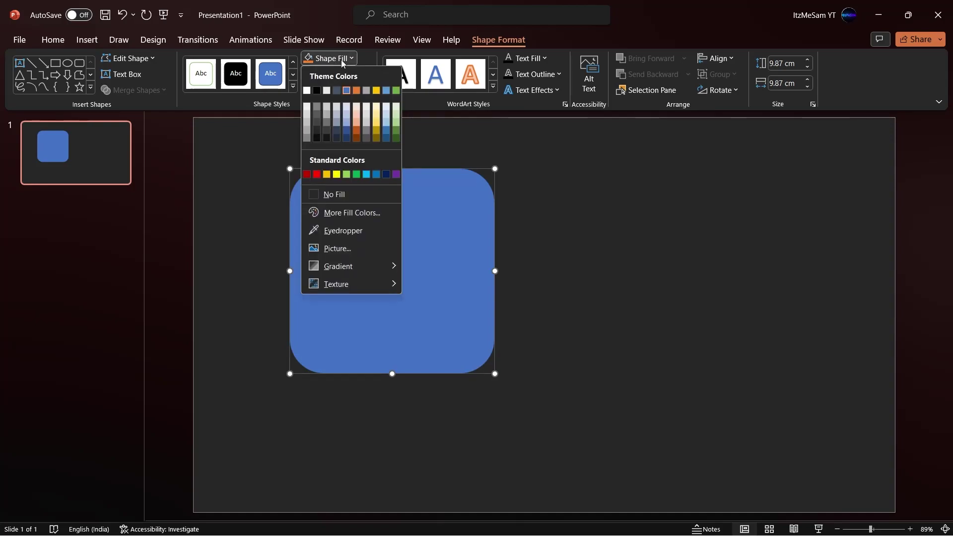
left_click(318, 124)
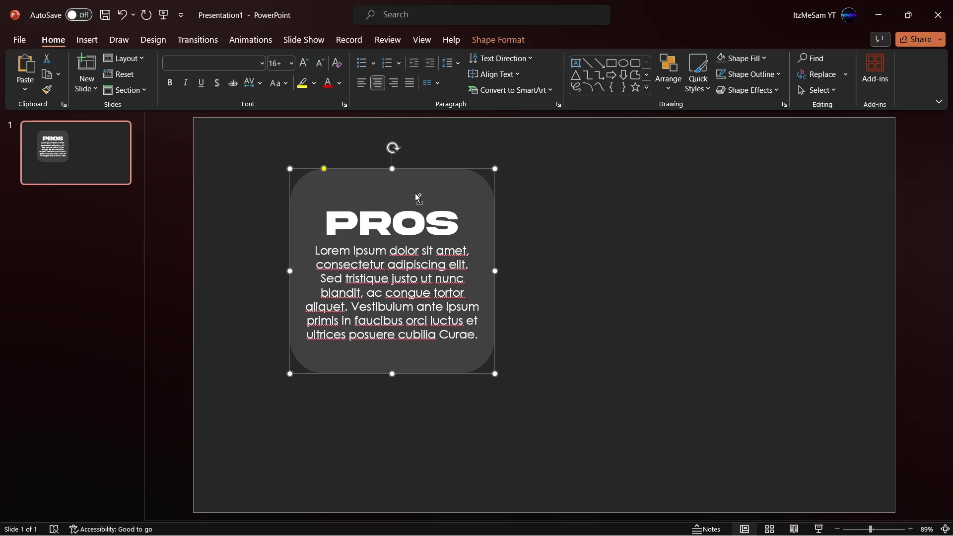
Ctrl+drag a copy of the PROS card to the right to form the CONS card
left_click_drag(415, 192, 685, 191)
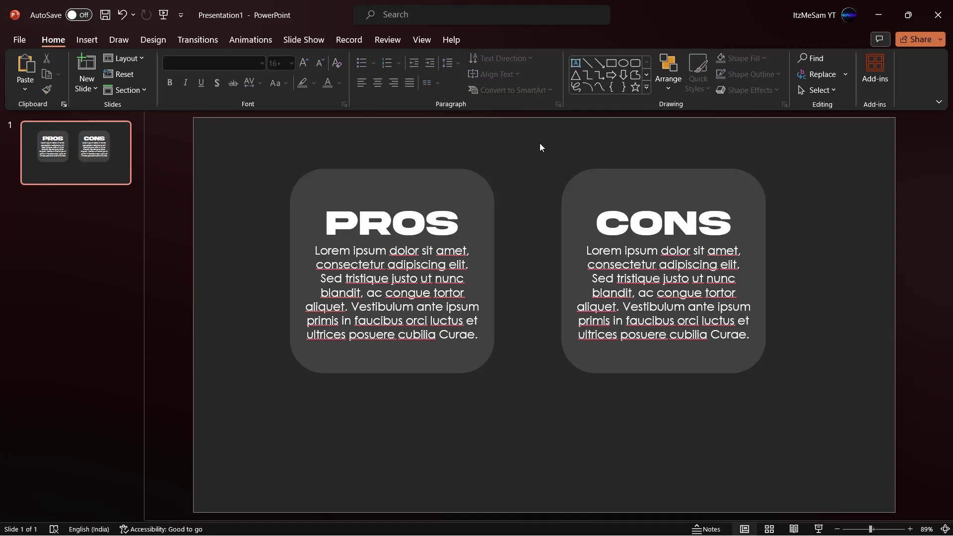
Turn on slide gridlines and nudge both cards together slightly to the right
left_click(421, 40)
left_click(263, 74)
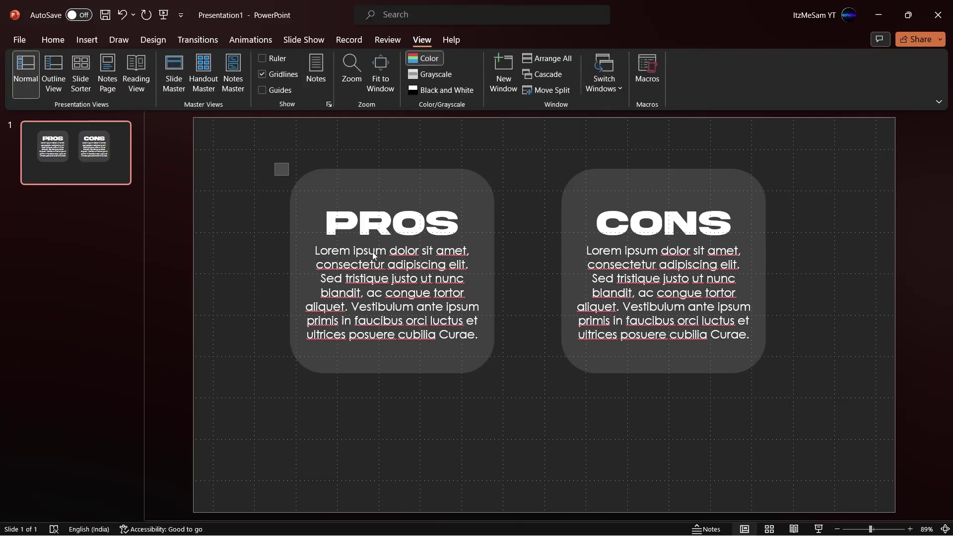
key("ctrl+a")
left_click_drag(323, 171, 340, 172)
left_click(532, 387)
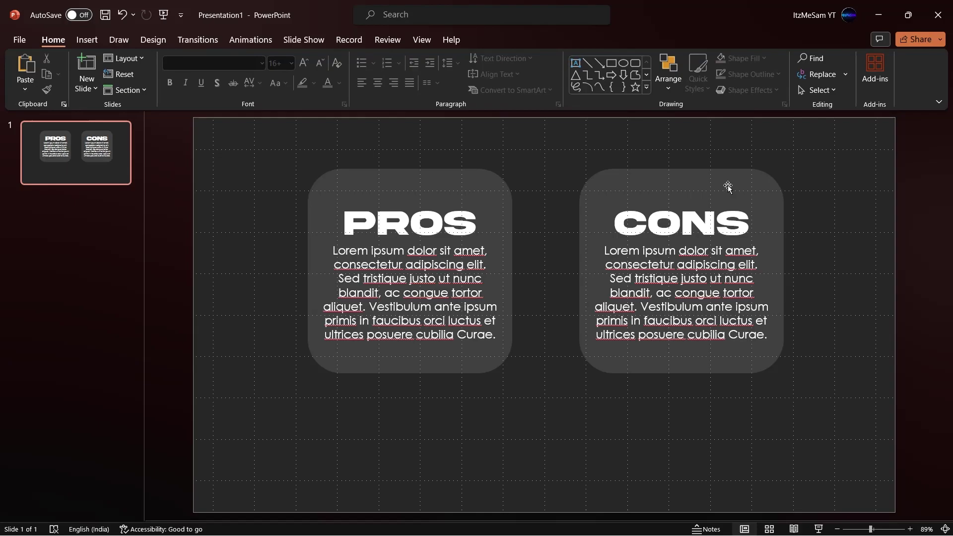
Copy the CONS card below, clear its text, and reshape it into a pill bar under both cards
left_click_drag(728, 188, 749, 284)
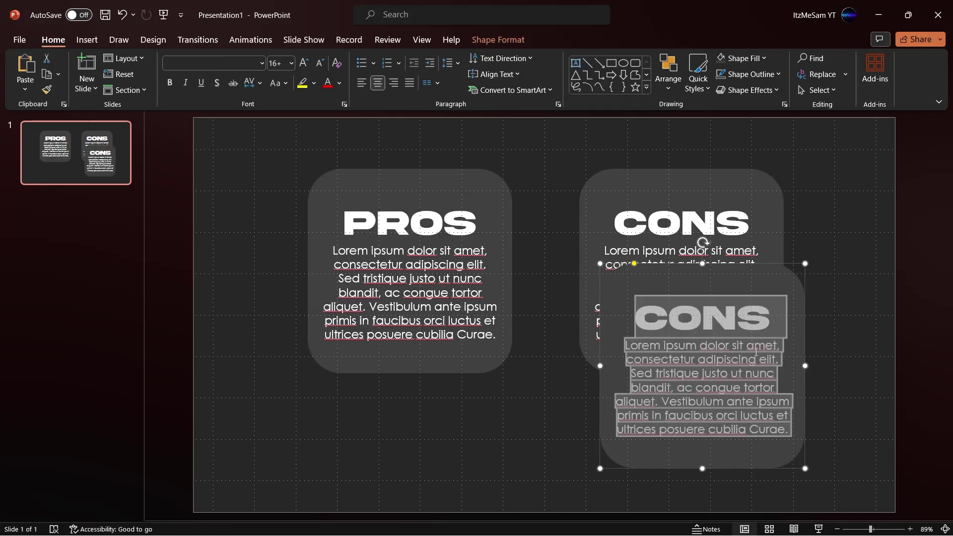
key("Delete")
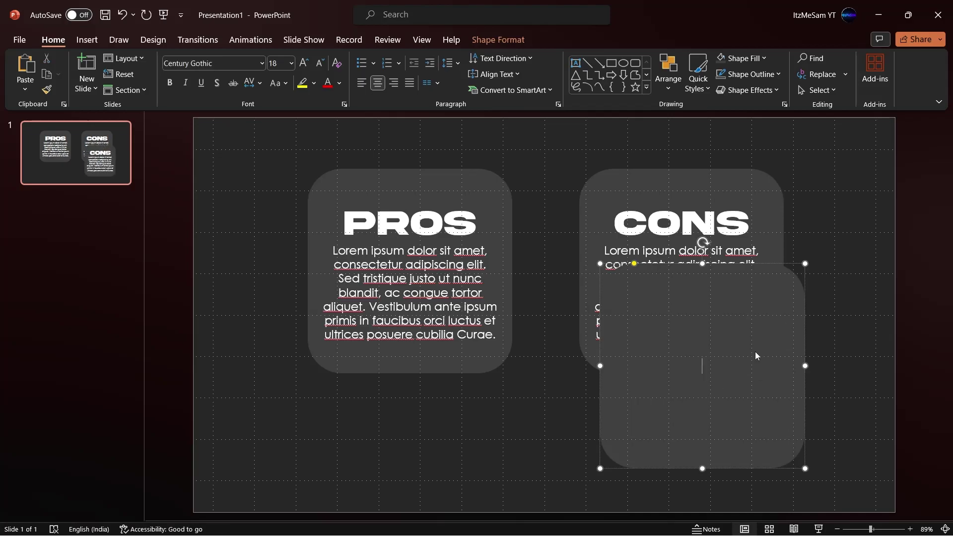
mouse_move(702, 468)
left_mouse_down()
mouse_move(715, 298)
mouse_move(564, 422)
left_mouse_up()
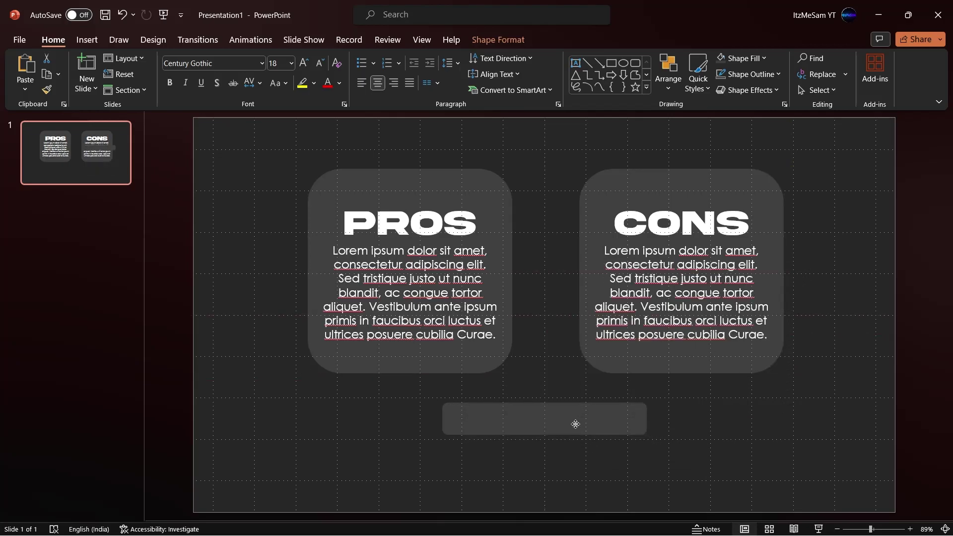
left_click_drag(425, 418, 304, 414)
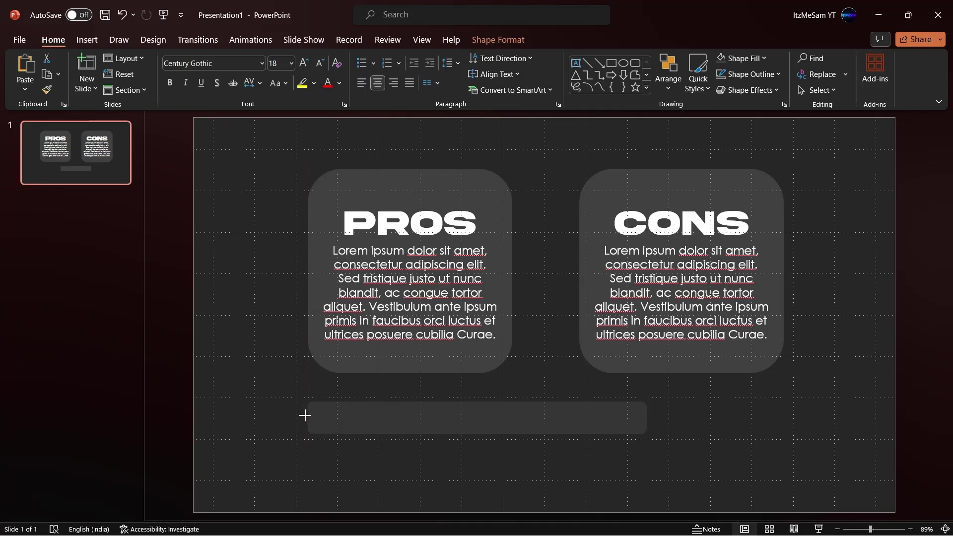
left_click_drag(305, 415, 295, 415)
left_click_drag(647, 417, 794, 417)
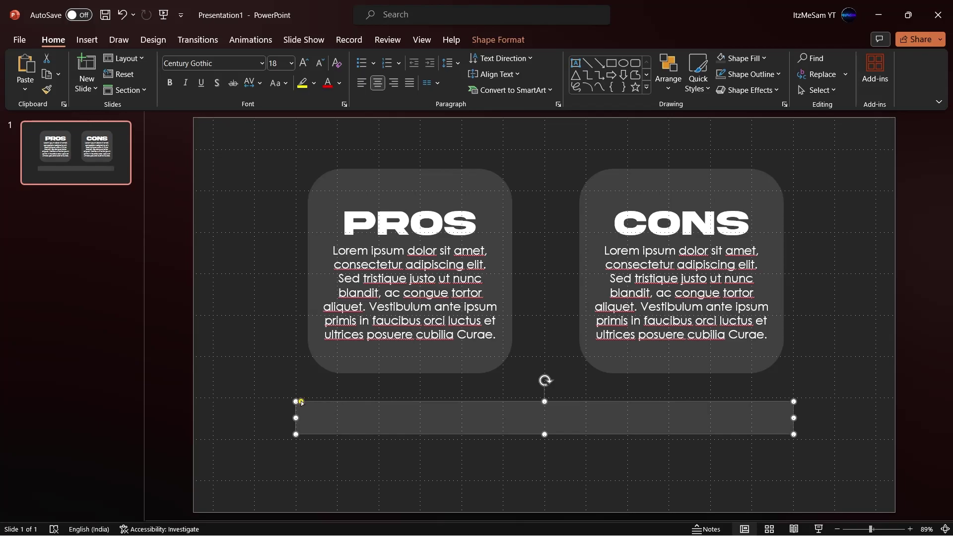
left_click_drag(301, 402, 305, 403)
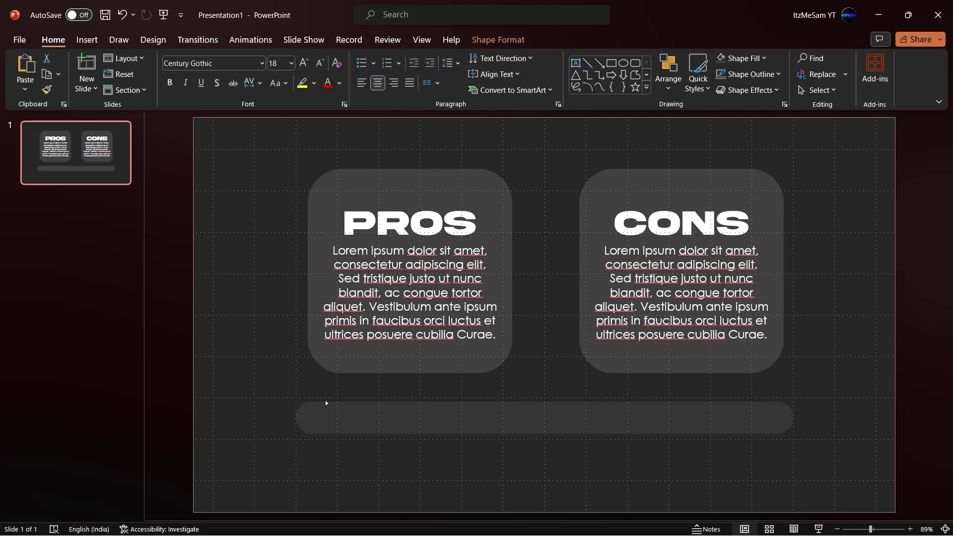
left_click_drag(326, 400, 325, 401)
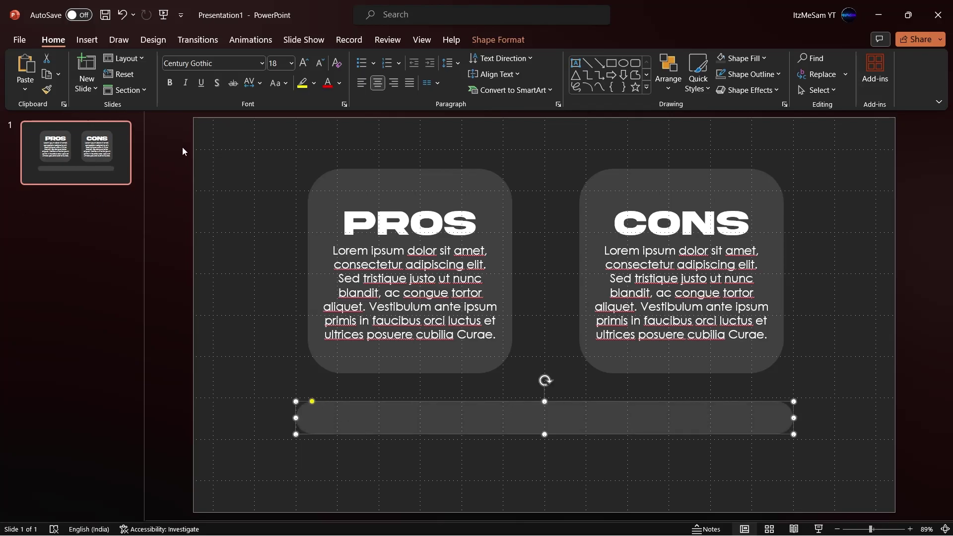
left_click(87, 40)
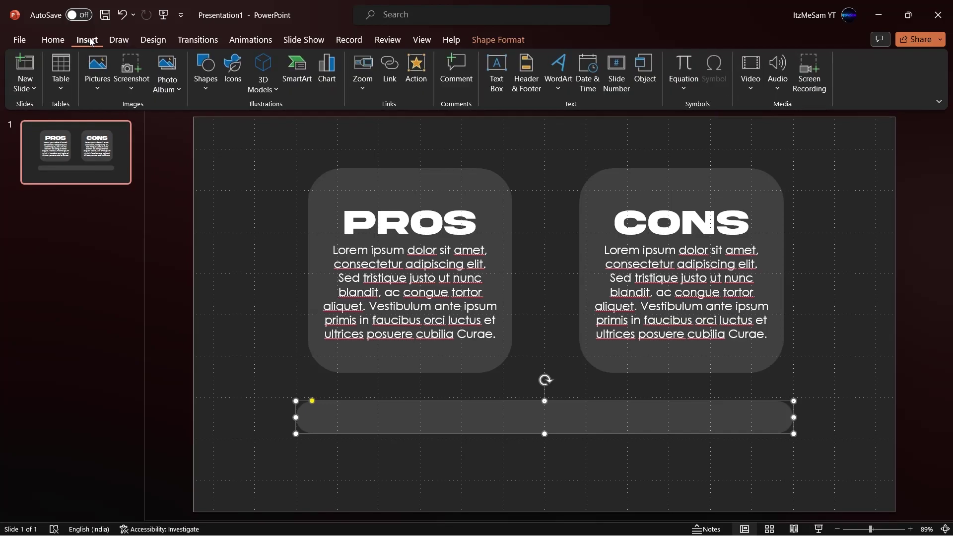
Draw a small circle to the left of the PROS card
left_click(203, 81)
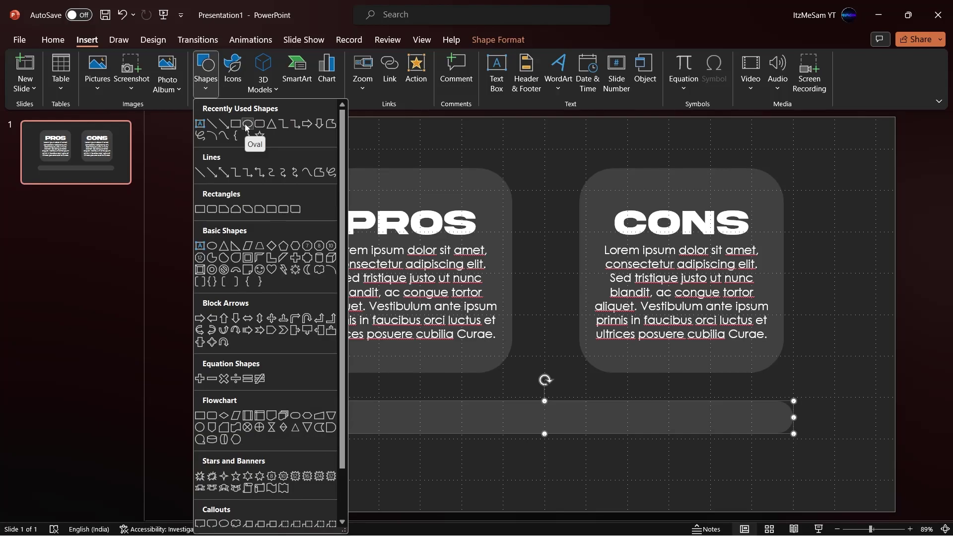
left_click(248, 124)
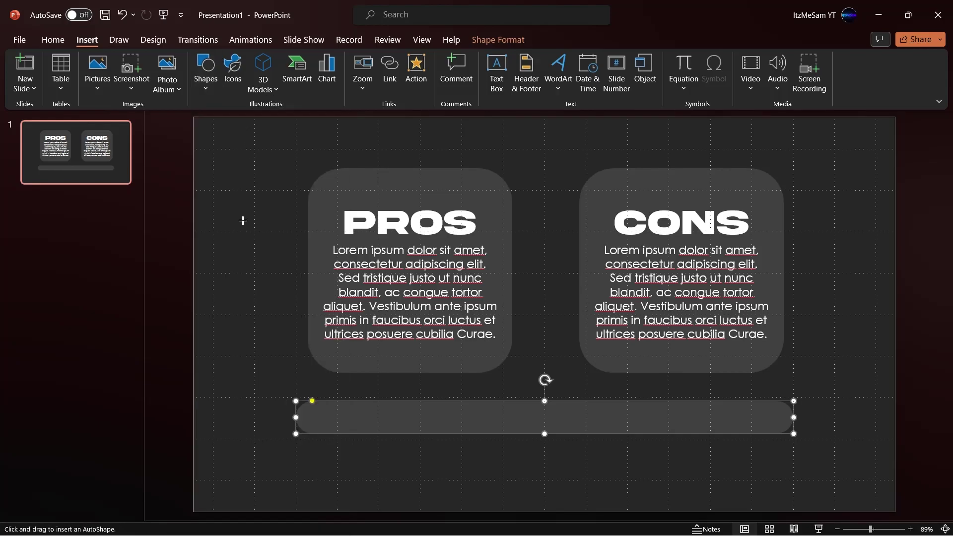
left_click_drag(213, 191, 254, 232)
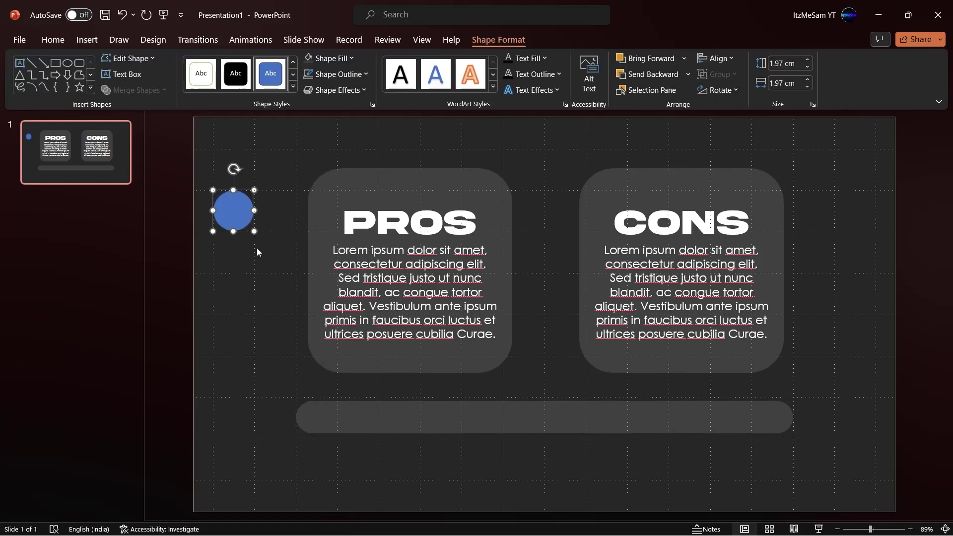
Remove the circle's outline, fill it green, and move it onto the bar under PROS
left_click(356, 75)
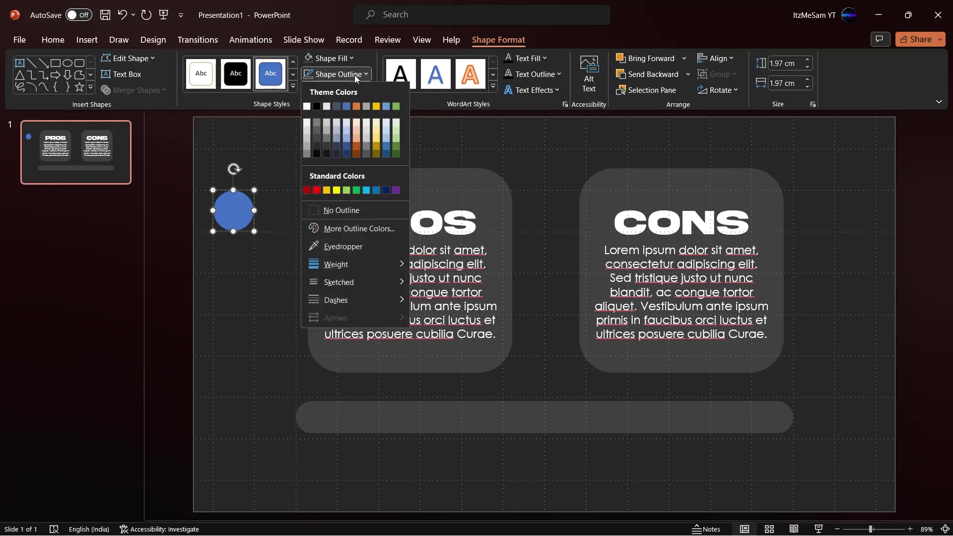
left_click(350, 212)
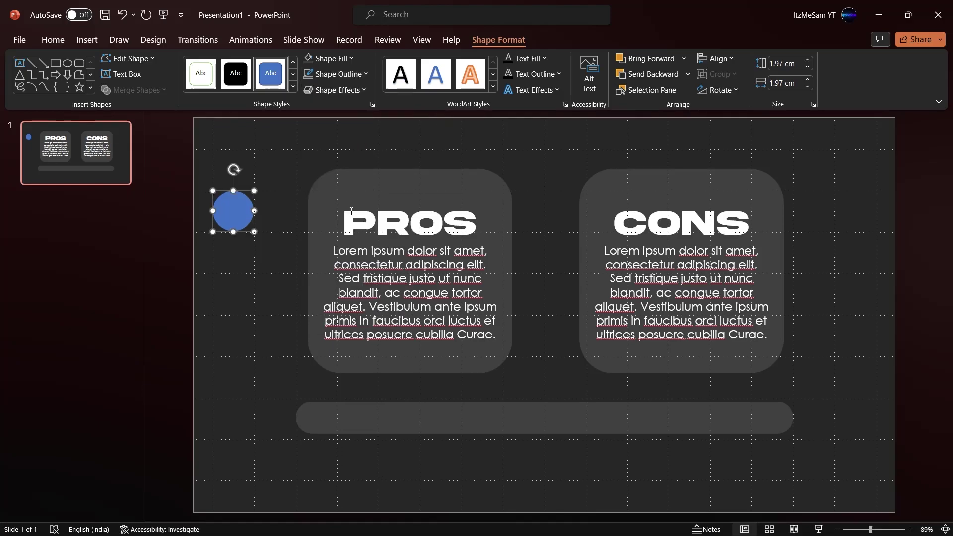
left_click(333, 60)
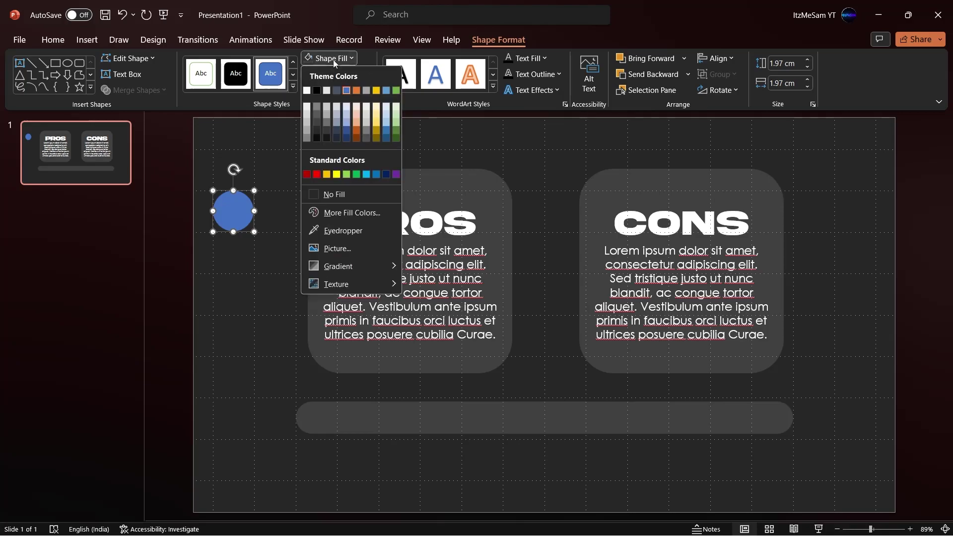
left_click(356, 174)
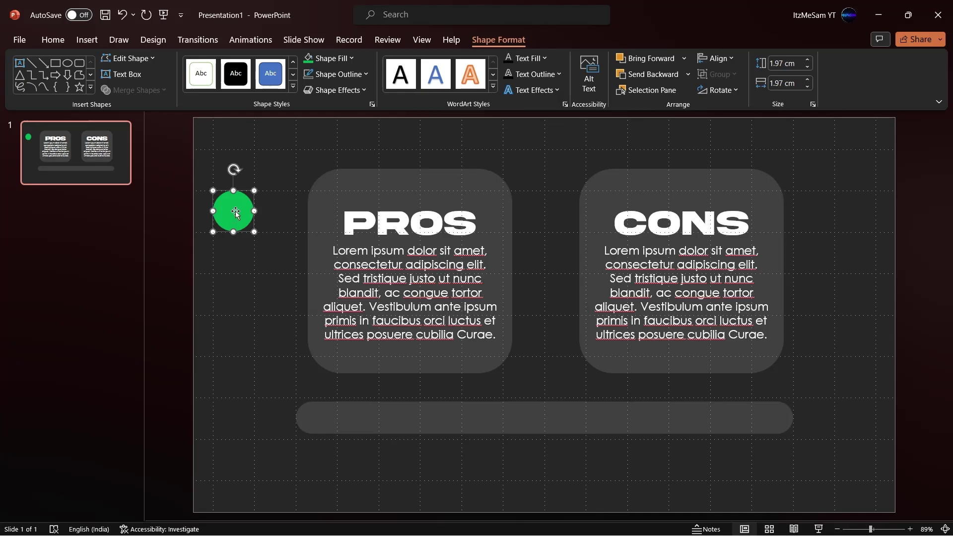
left_click_drag(237, 213, 411, 419)
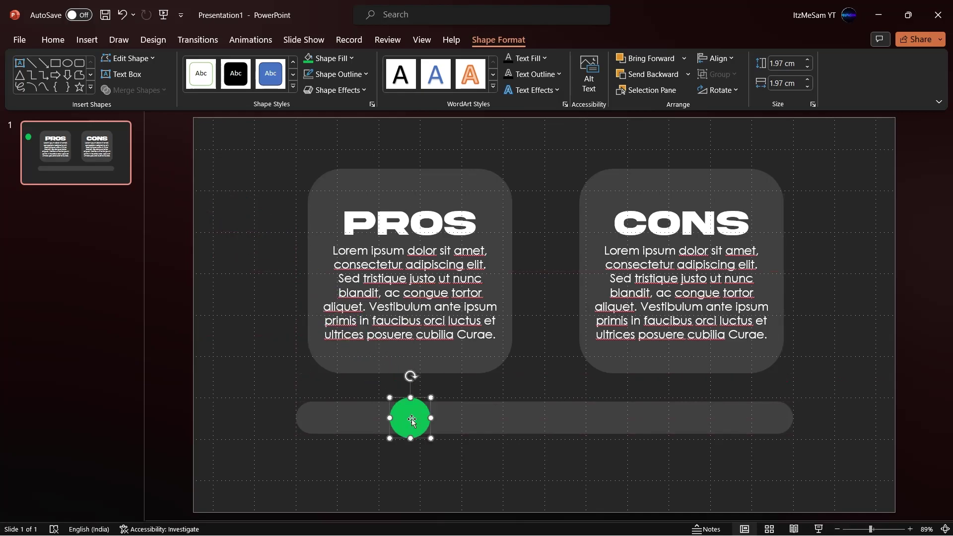
Fill the PROS card green
left_click(455, 185)
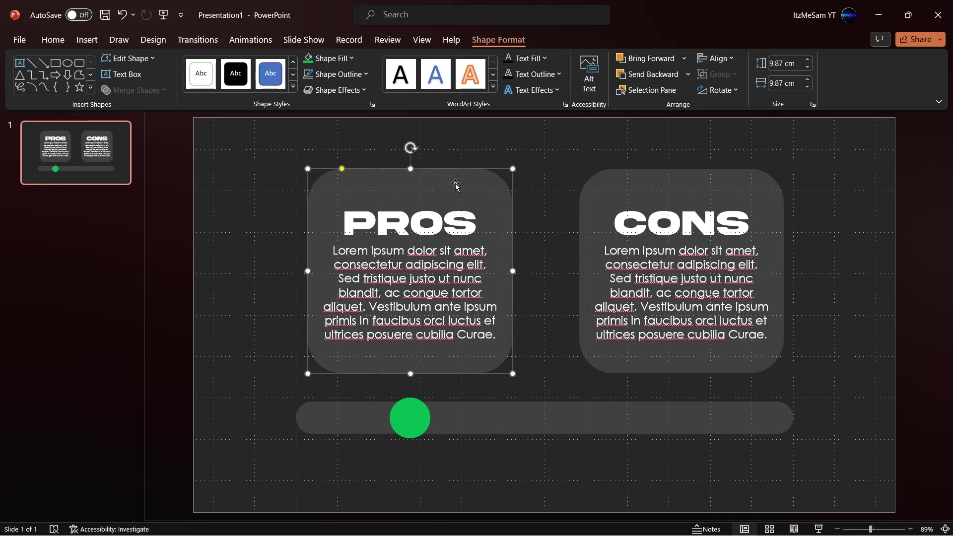
left_click(332, 58)
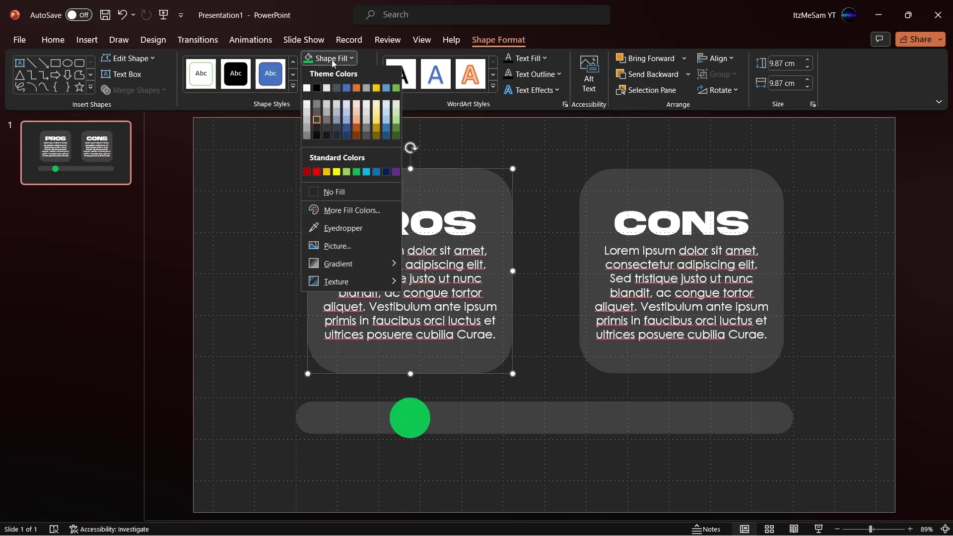
left_click(356, 174)
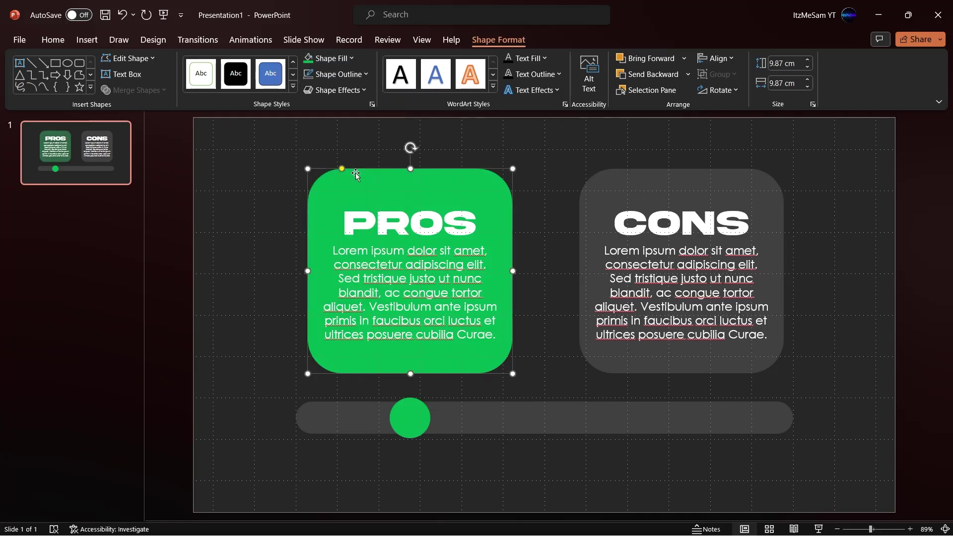
Change all of the CONS card's heading and body text to a dark colour
left_click(683, 221)
key("ctrl+a")
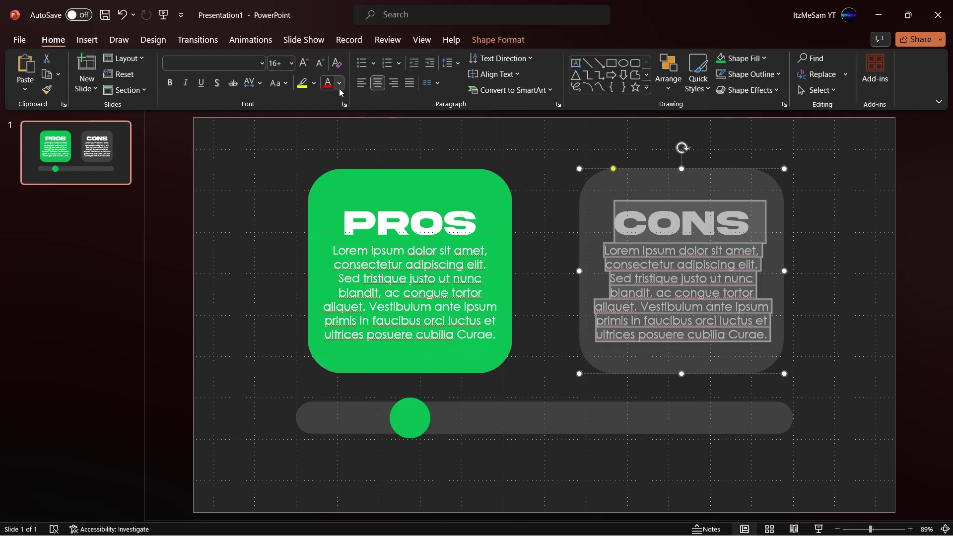
left_click(339, 82)
left_click(336, 116)
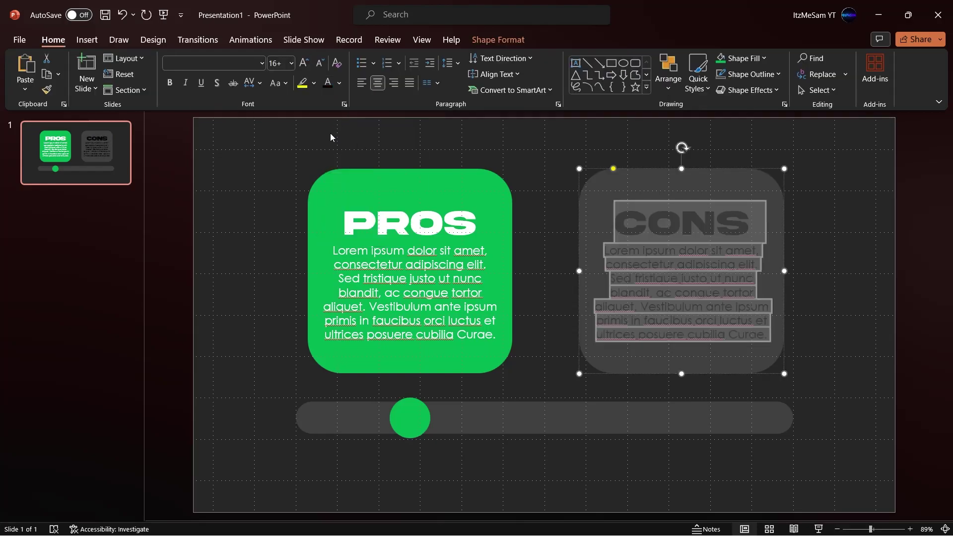
left_click(329, 134)
Duplicate slide 1 to create slide 2
left_click(87, 180)
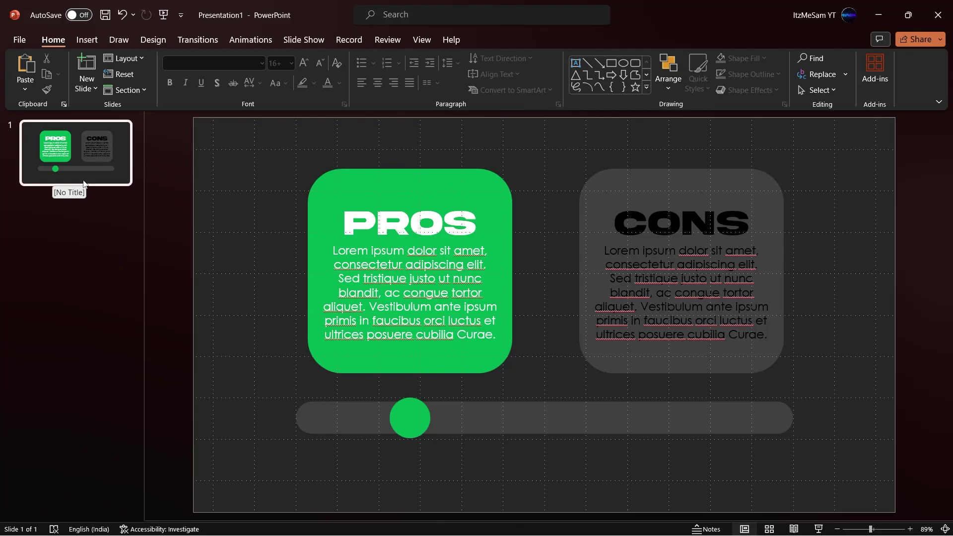
right_click(84, 179)
left_click(138, 303)
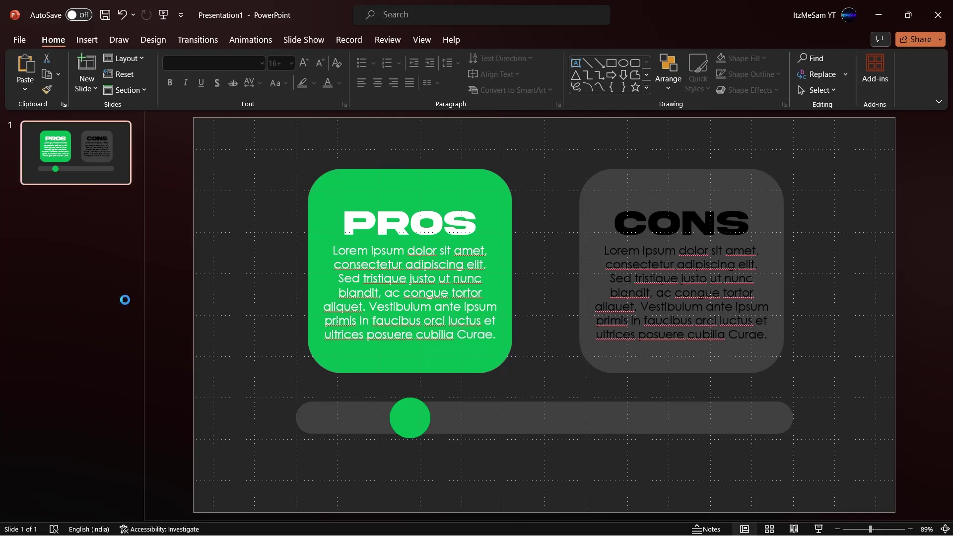
On slide 2, slide the circle along the bar under CONS and fill it red
left_click(411, 436)
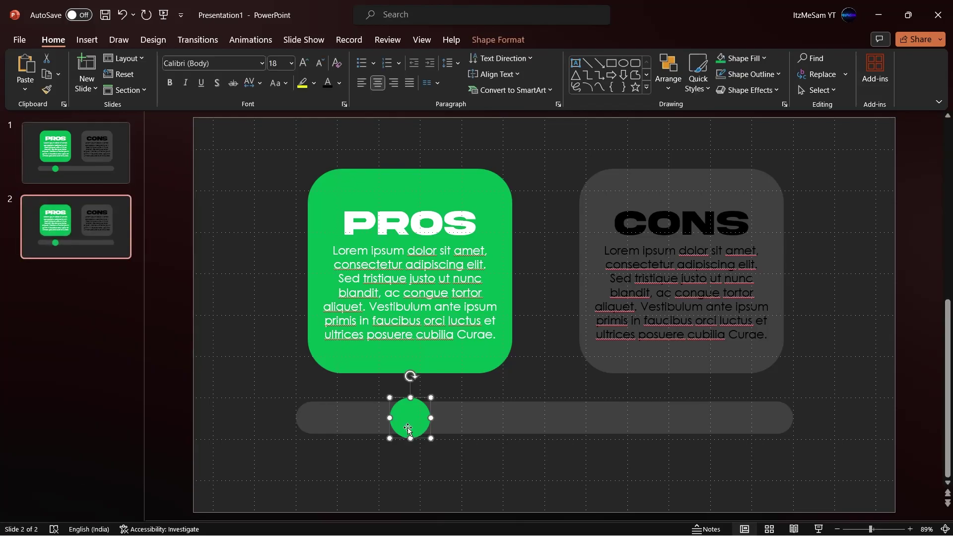
left_click_drag(408, 429, 666, 428)
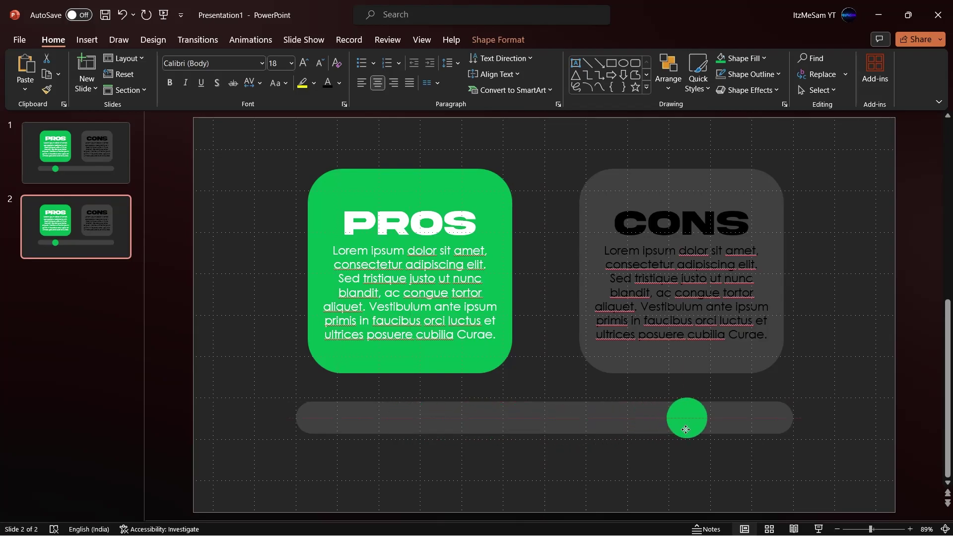
left_click_drag(666, 428, 681, 428)
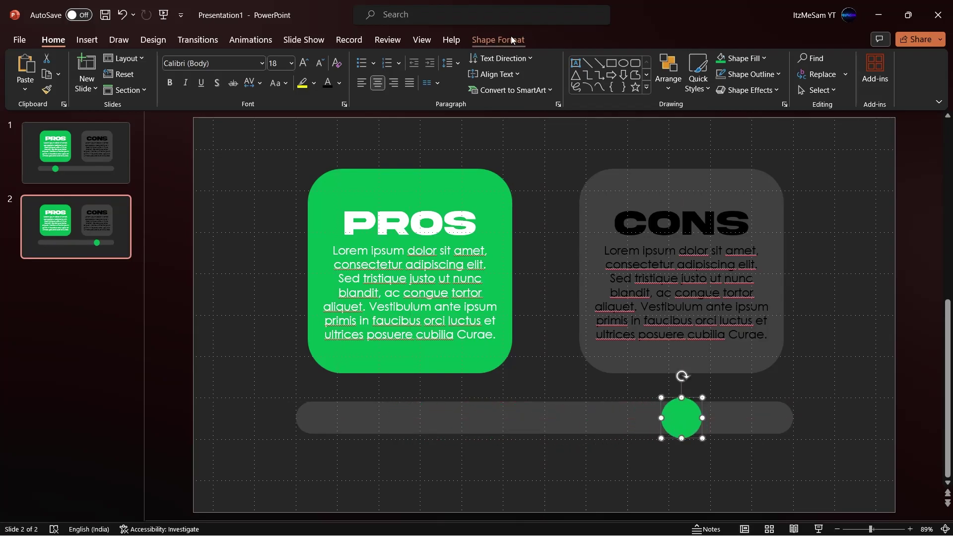
left_click(510, 39)
left_click(345, 60)
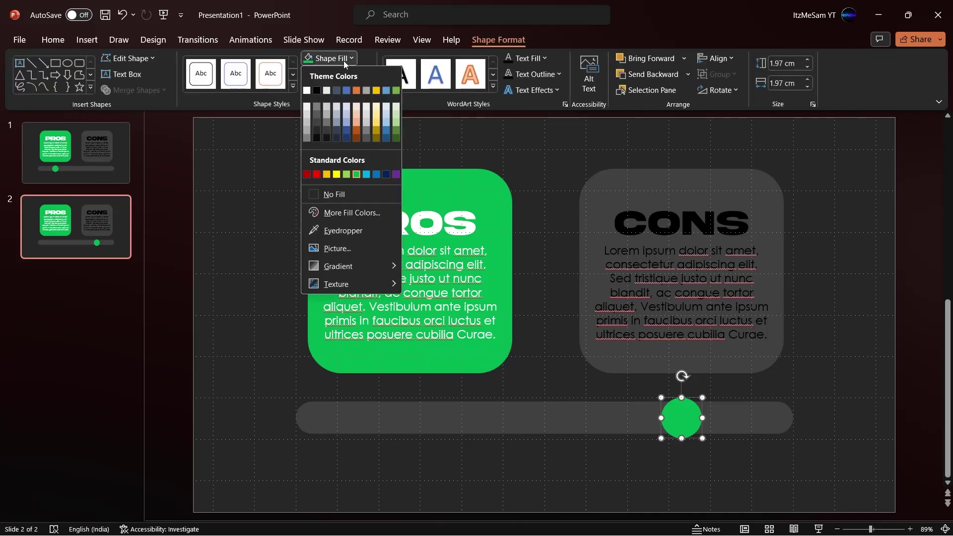
left_click(317, 175)
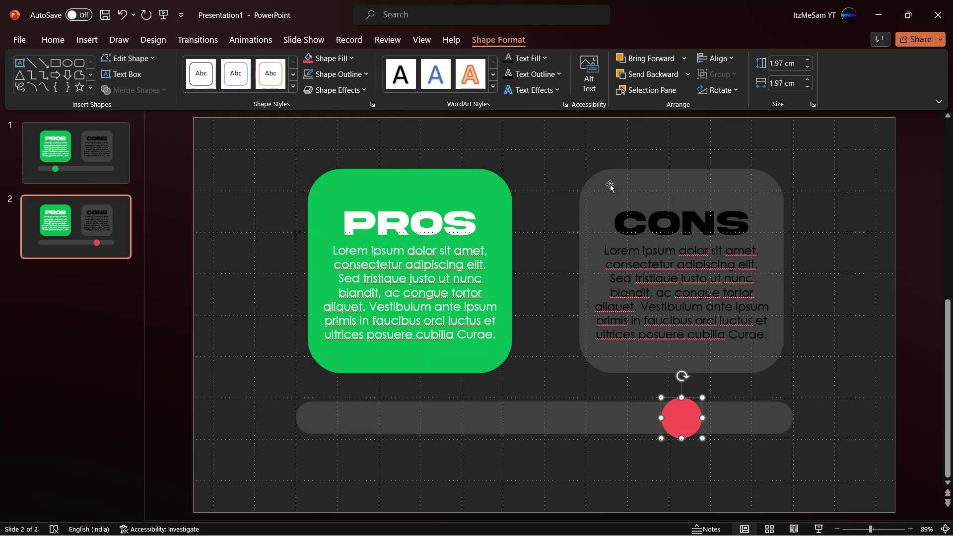
left_click(610, 186)
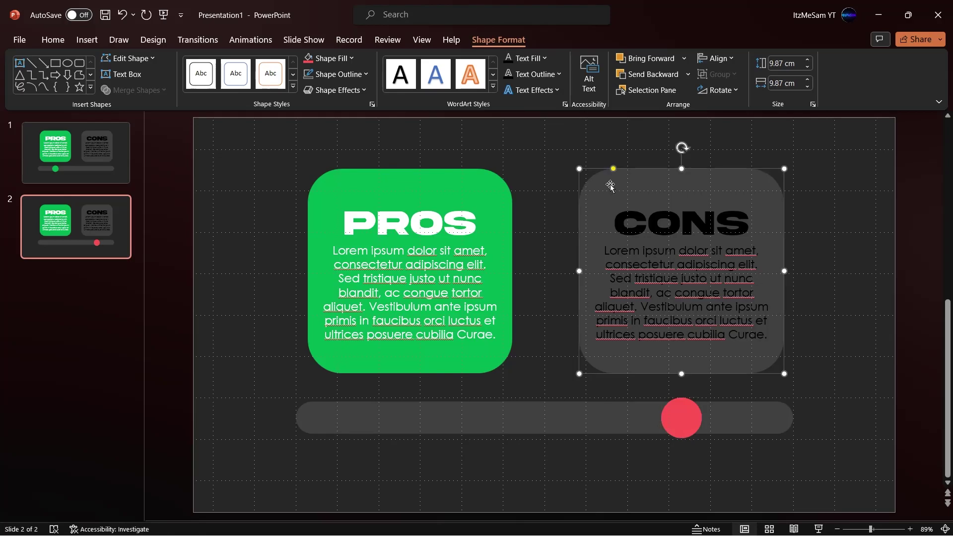
Fill the selected CONS card red and set all of its text to white
left_click(344, 60)
left_click(316, 174)
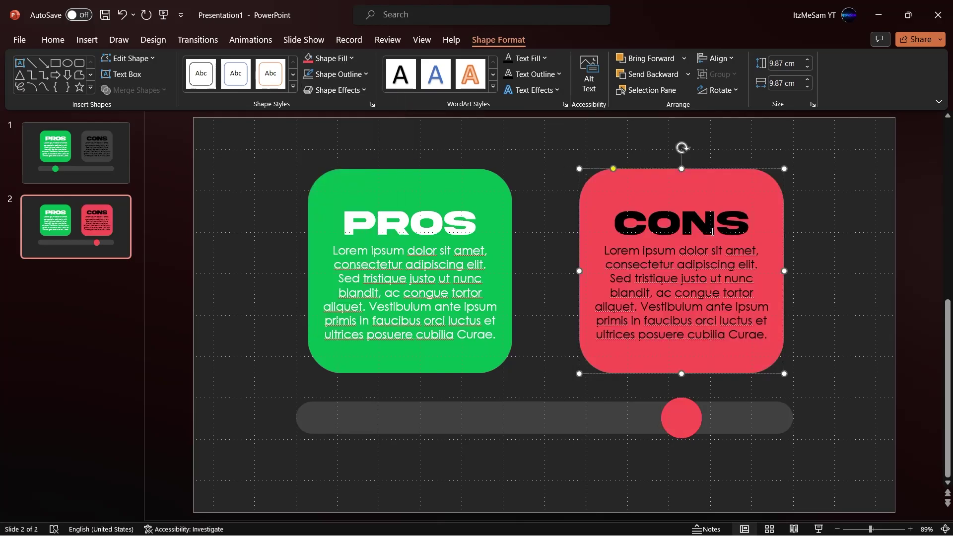
key("ctrl+a")
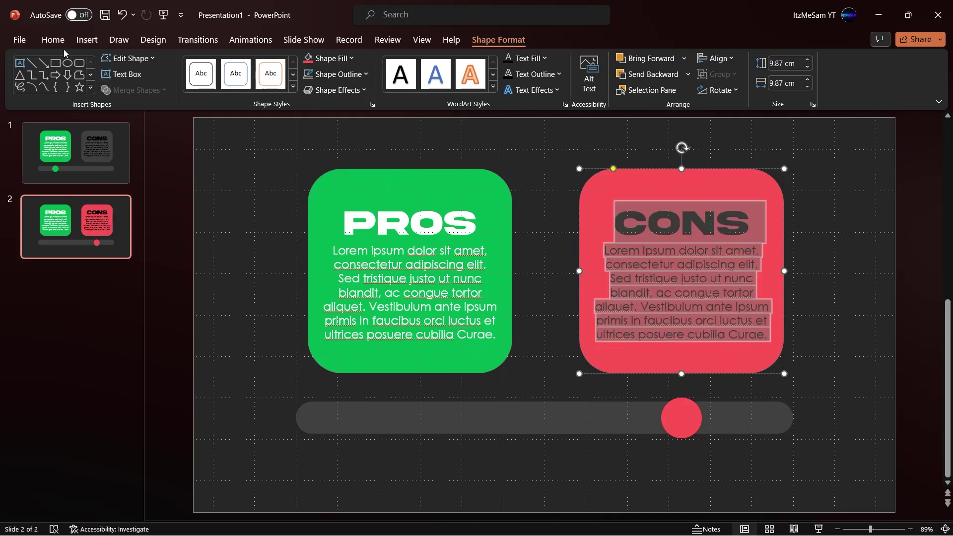
left_click(53, 40)
left_click(337, 83)
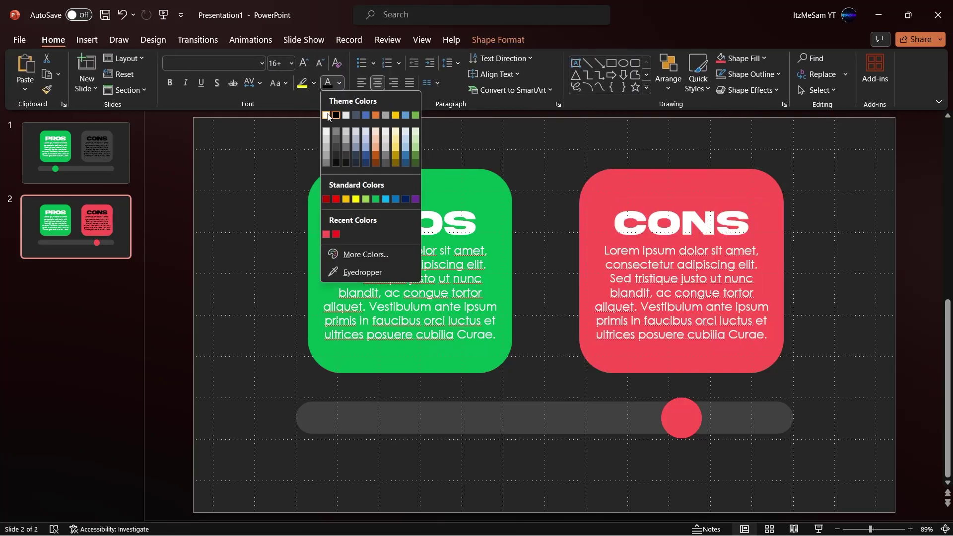
left_click(326, 116)
left_click(391, 193)
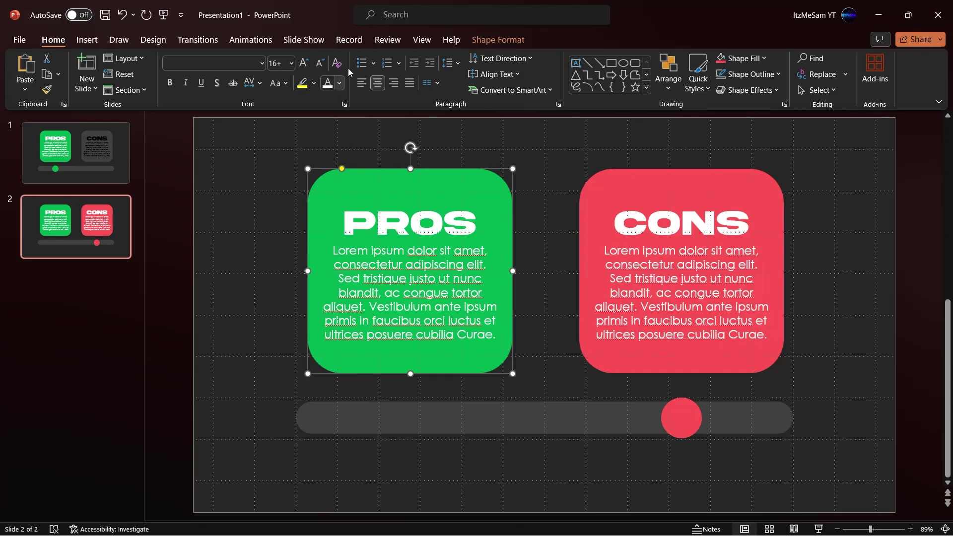
left_click(507, 42)
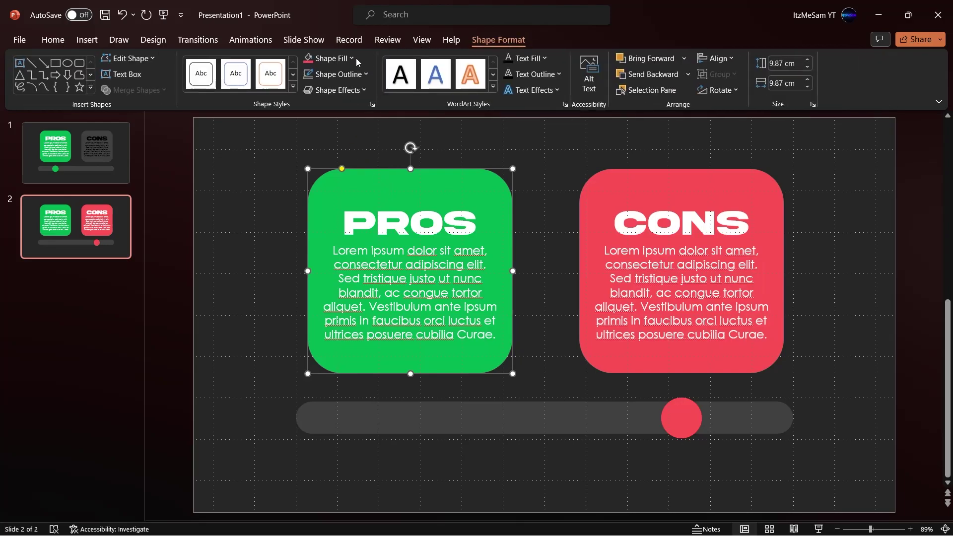
Give the PROS card a Black, Text 1, Lighter 25% fill and dark text; return to slide 1
left_click(351, 58)
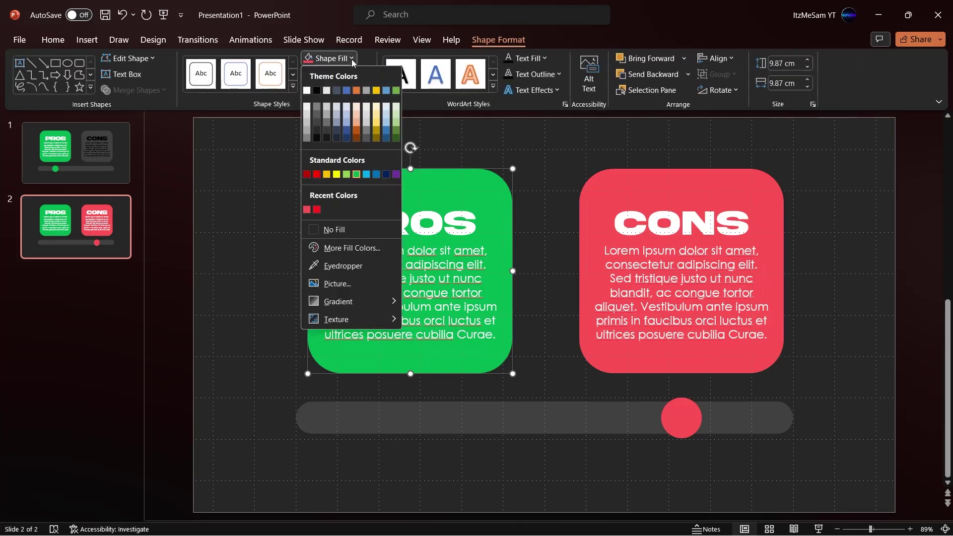
left_click(318, 122)
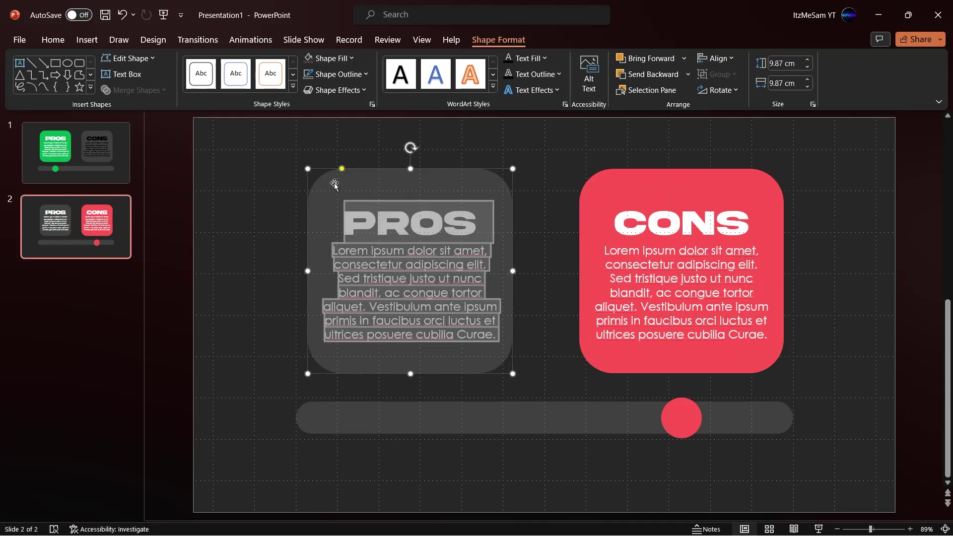
left_click(54, 40)
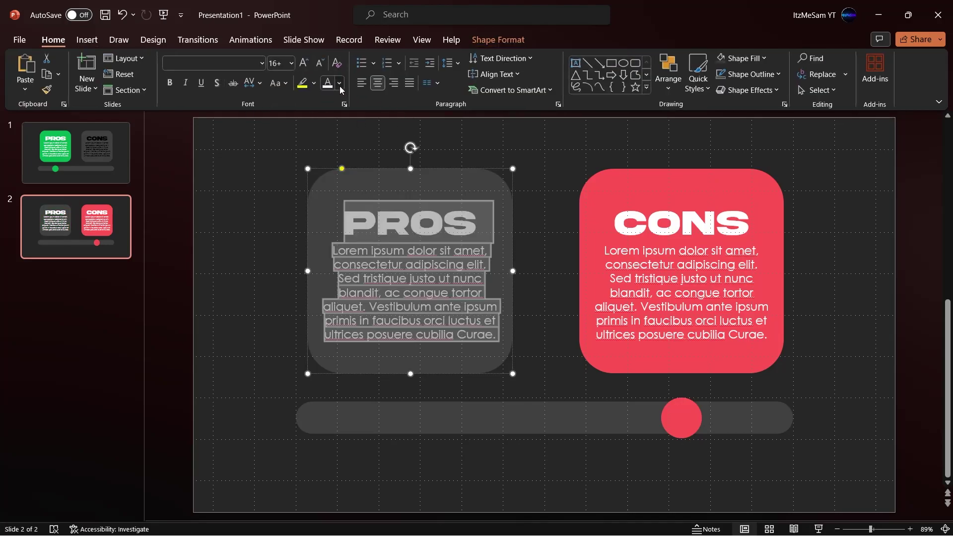
left_click(339, 82)
left_click(340, 123)
left_click(283, 197)
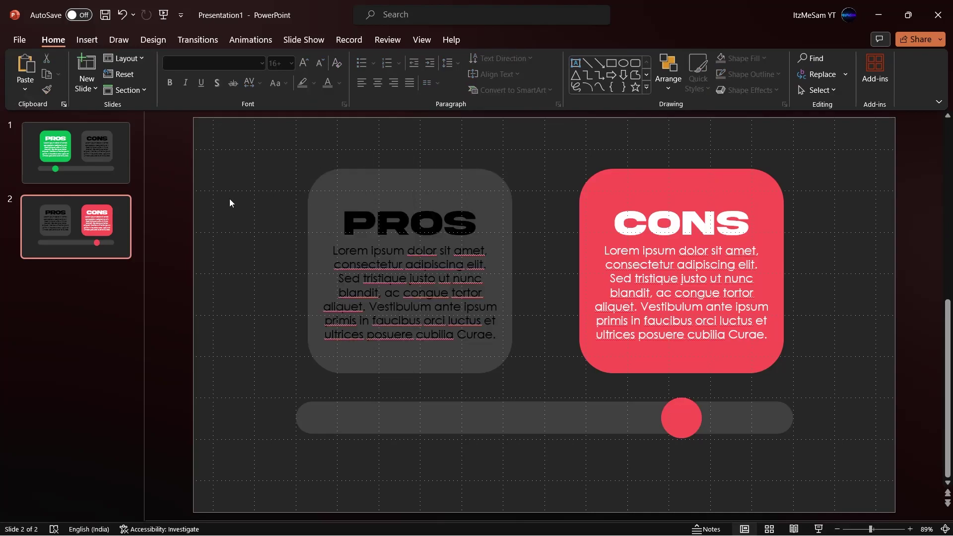
left_click(76, 169)
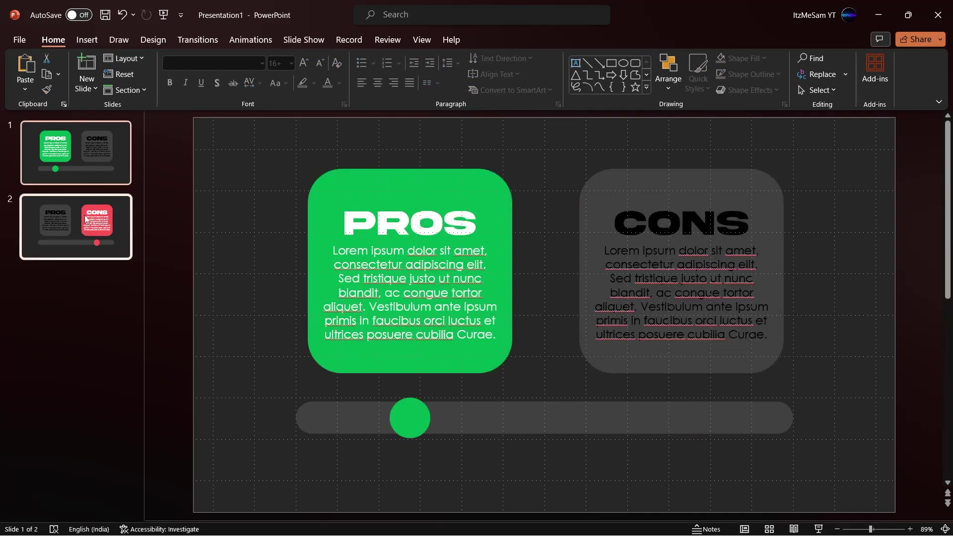
Apply the Morph transition from the Transitions tab so both slides morph
left_click(197, 41)
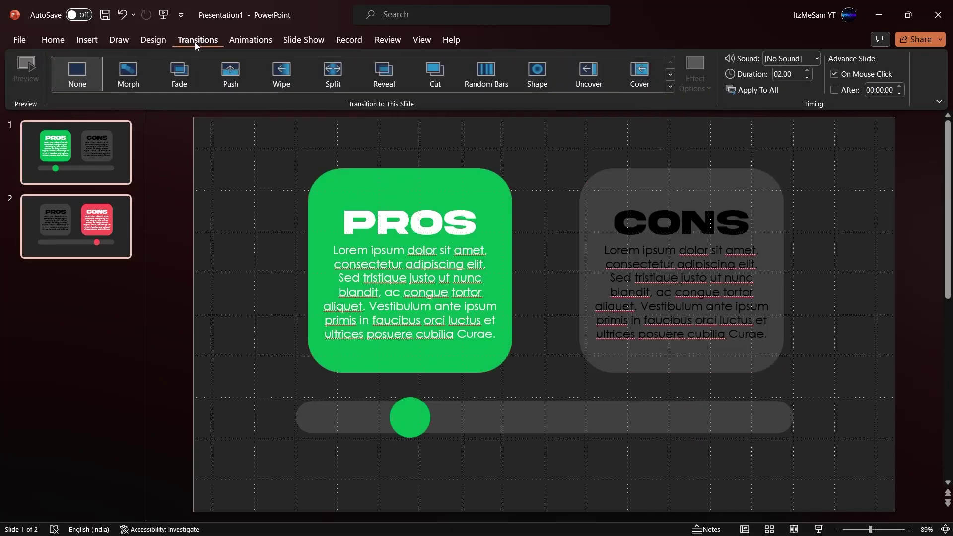
left_click(122, 81)
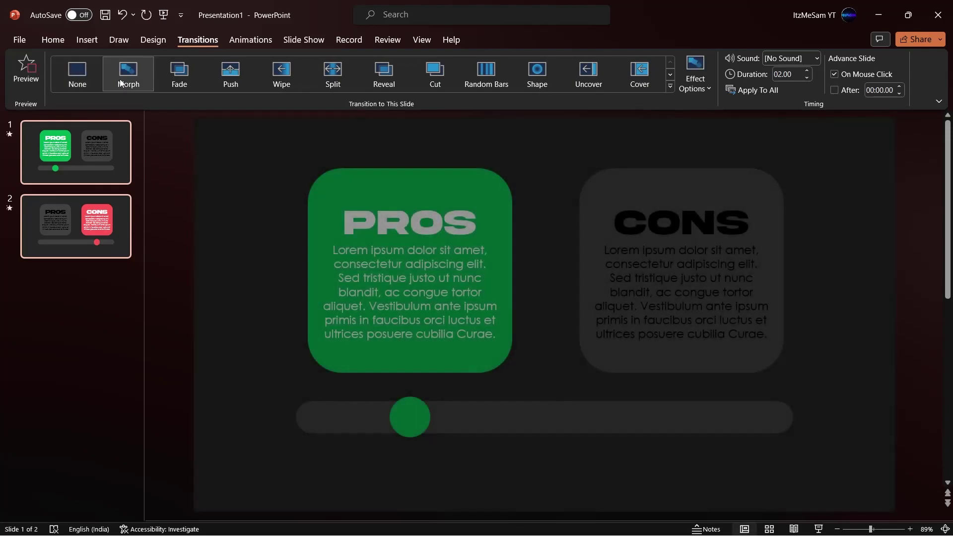